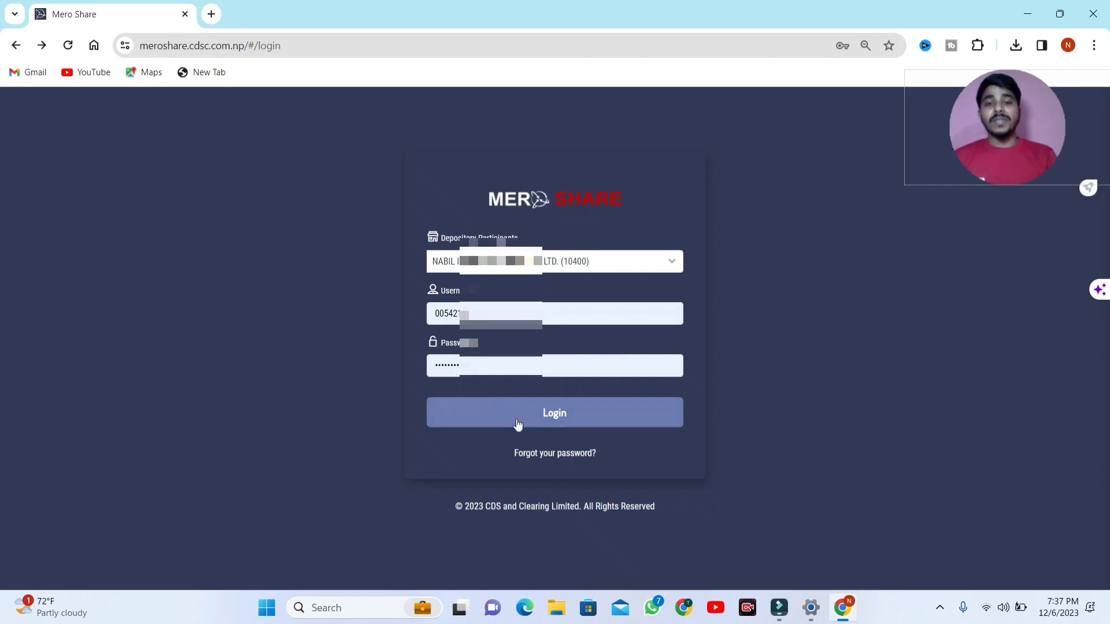
Log in to Mero Share with the prefilled credentials and view My Portfolio
click(551, 425)
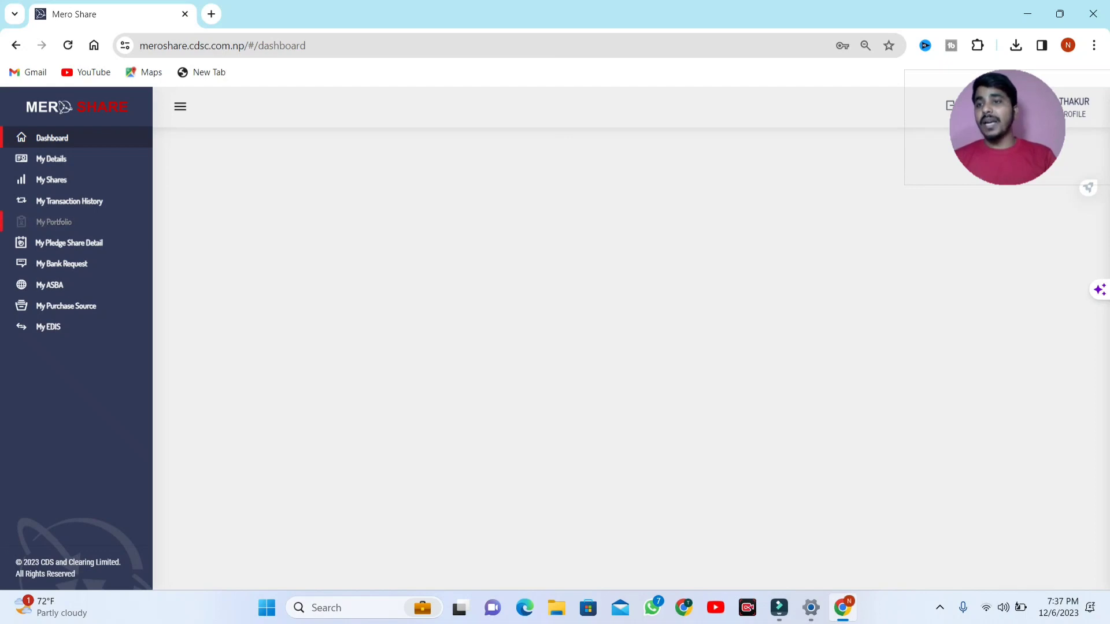
click(47, 228)
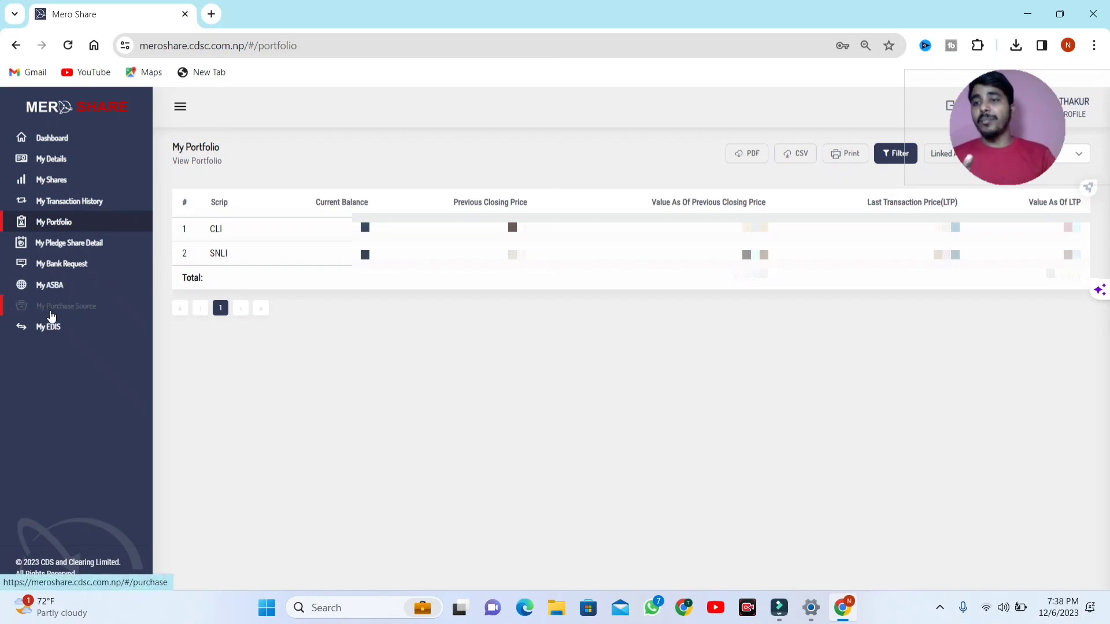
Search My Purchase Source for the scrip CLI
click(51, 316)
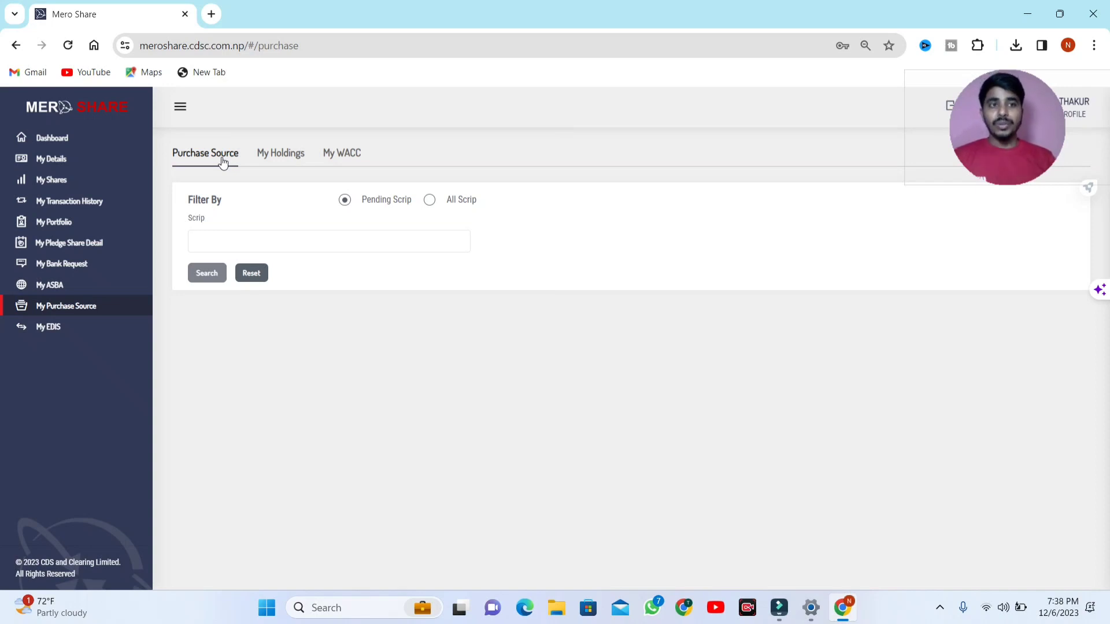
click(250, 243)
text(cl)
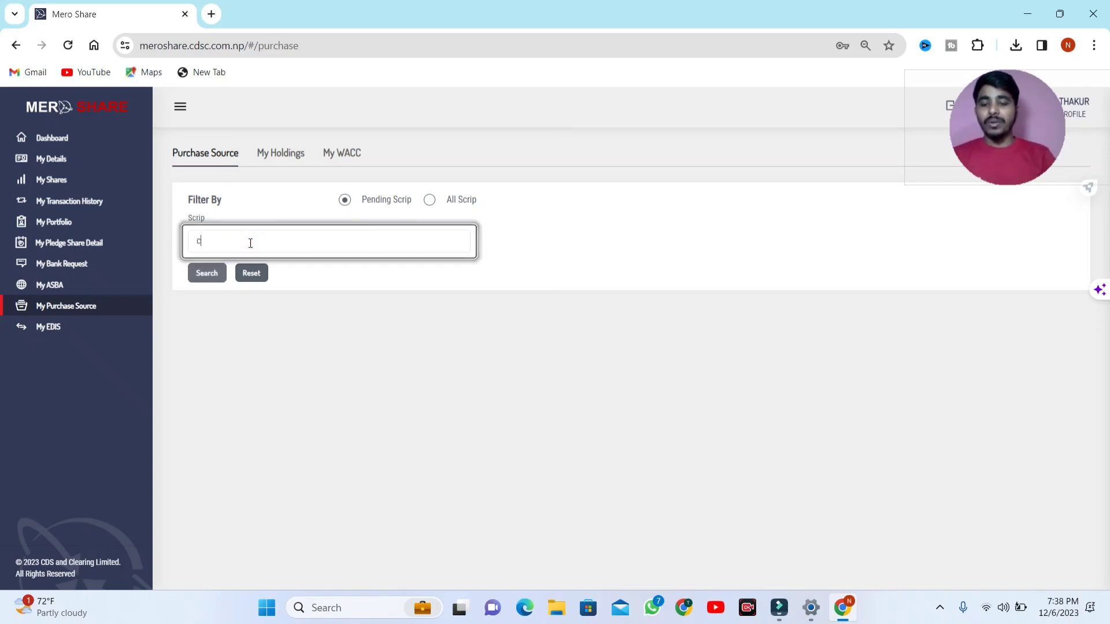
text(i)
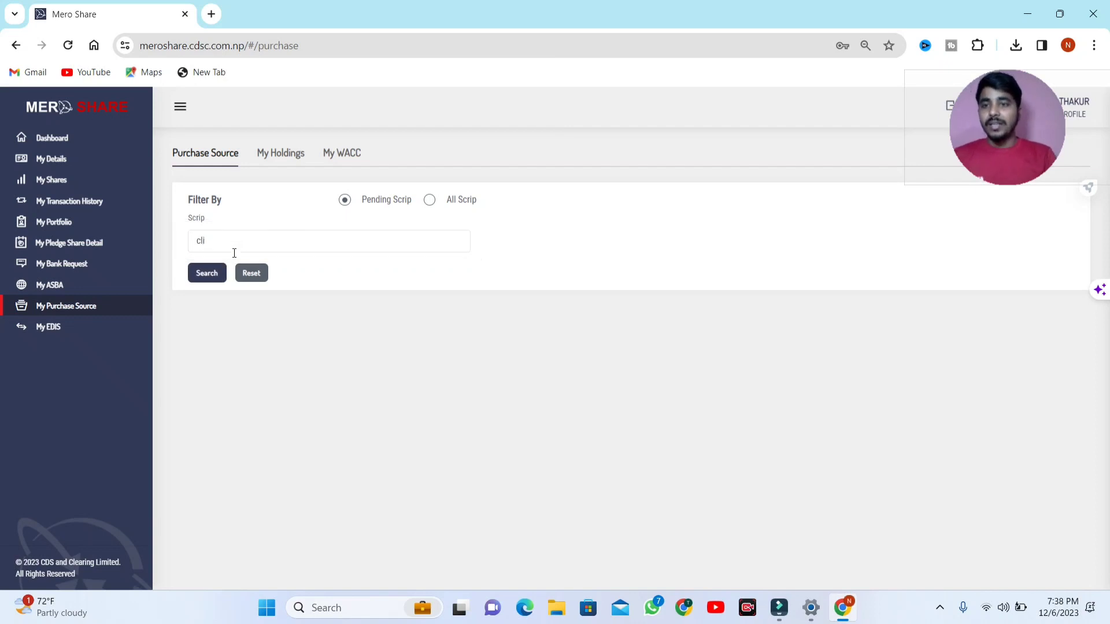
click(209, 273)
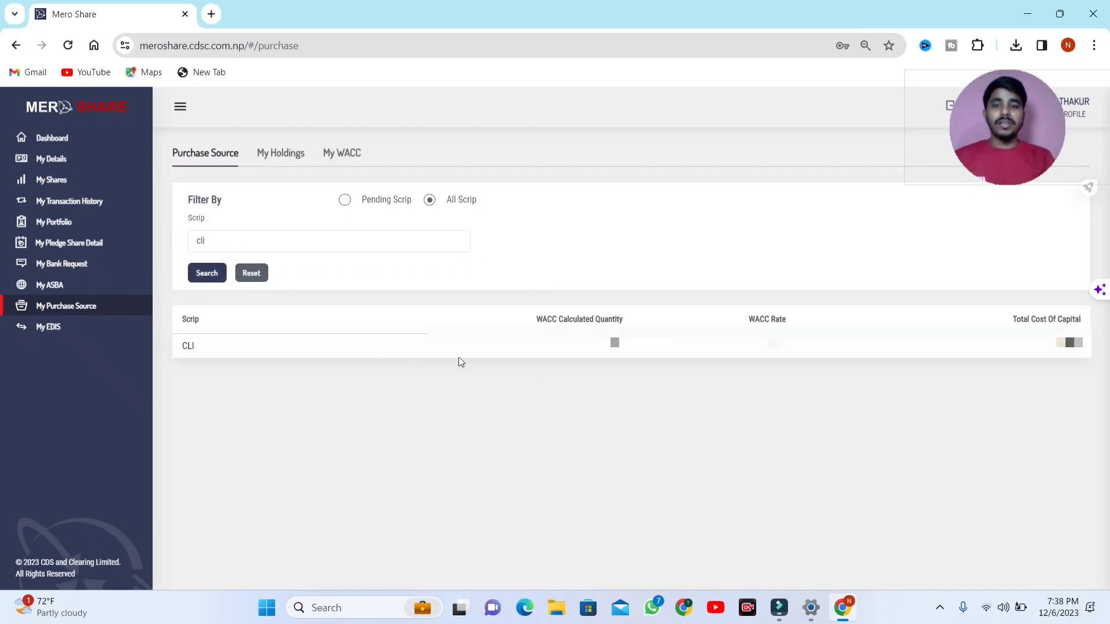
Search the purchase source for the scrip SNLI instead
click(300, 247)
key(BackSpace)
key(BackSpace)
key(BackSpace)
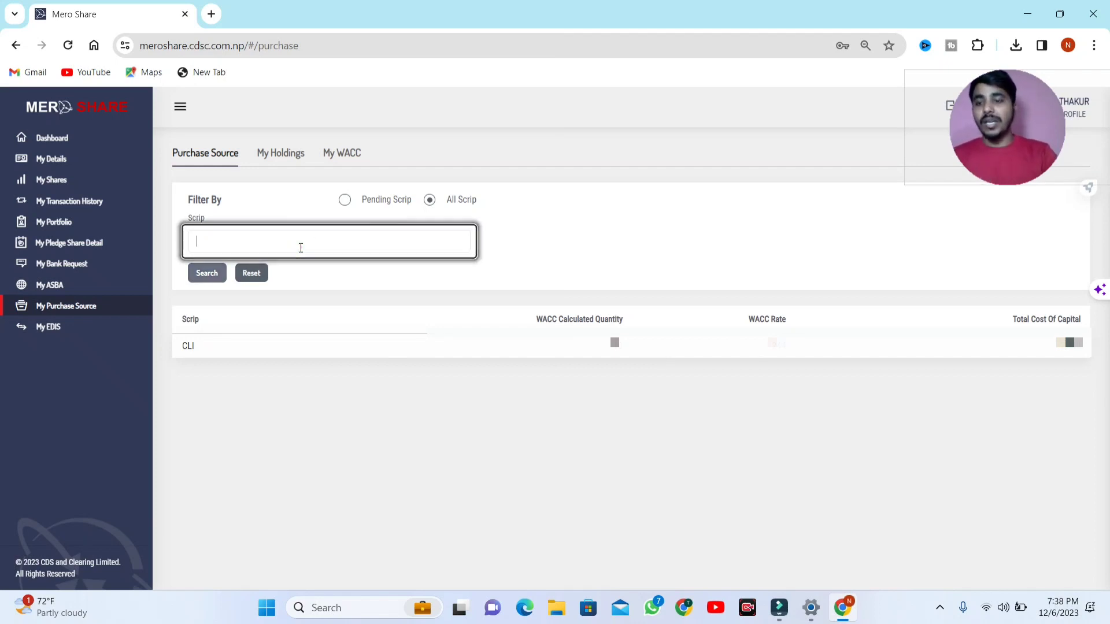
text(a)
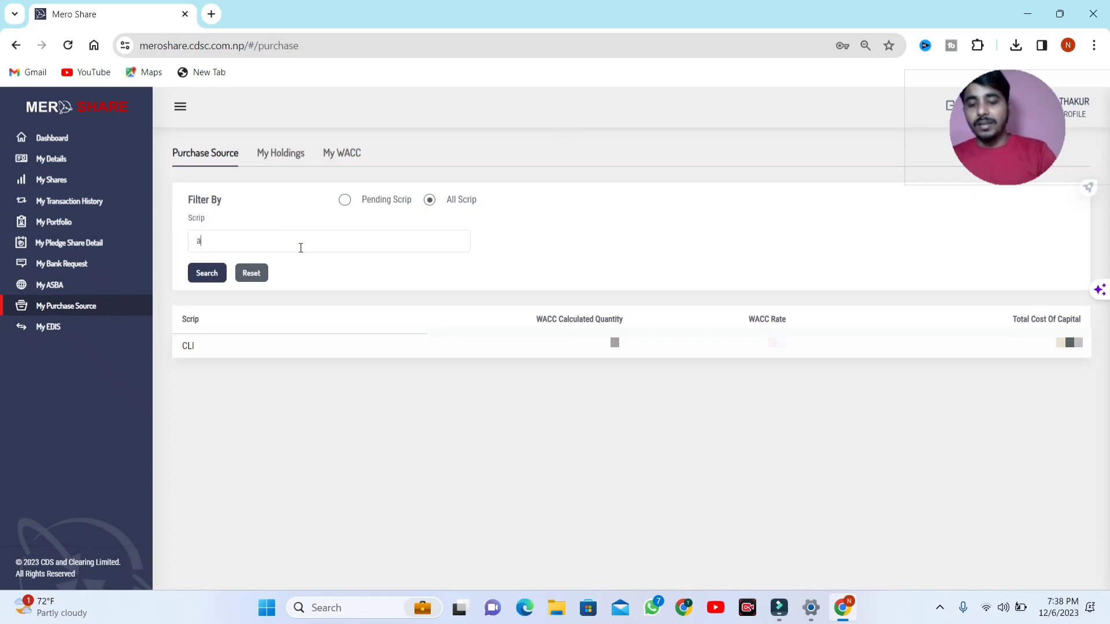
text(nli)
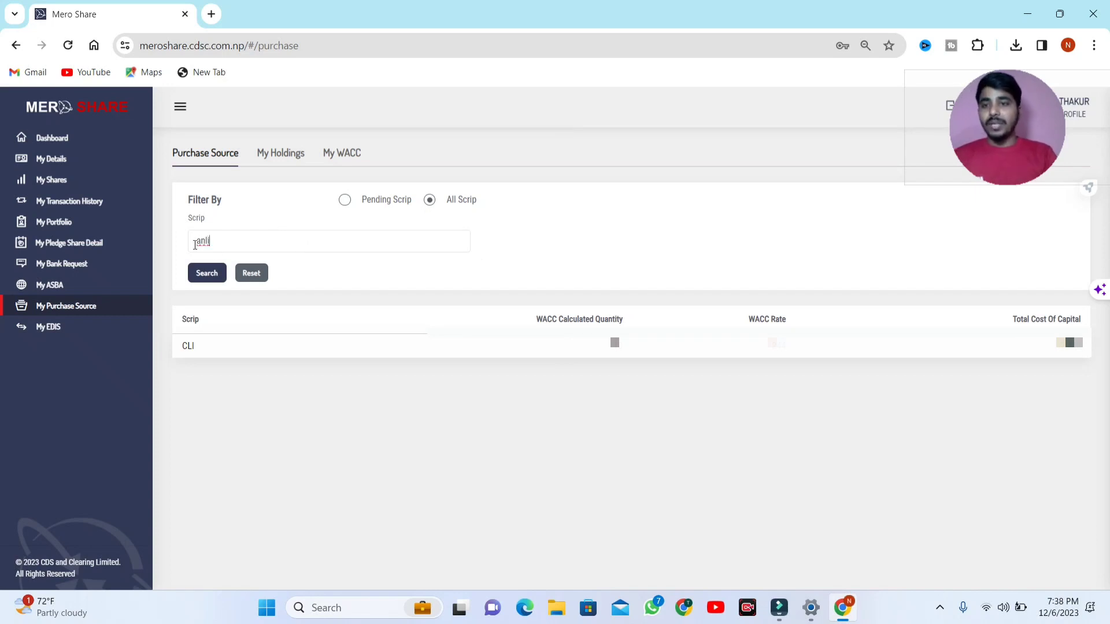
click(199, 243)
key(BackSpace)
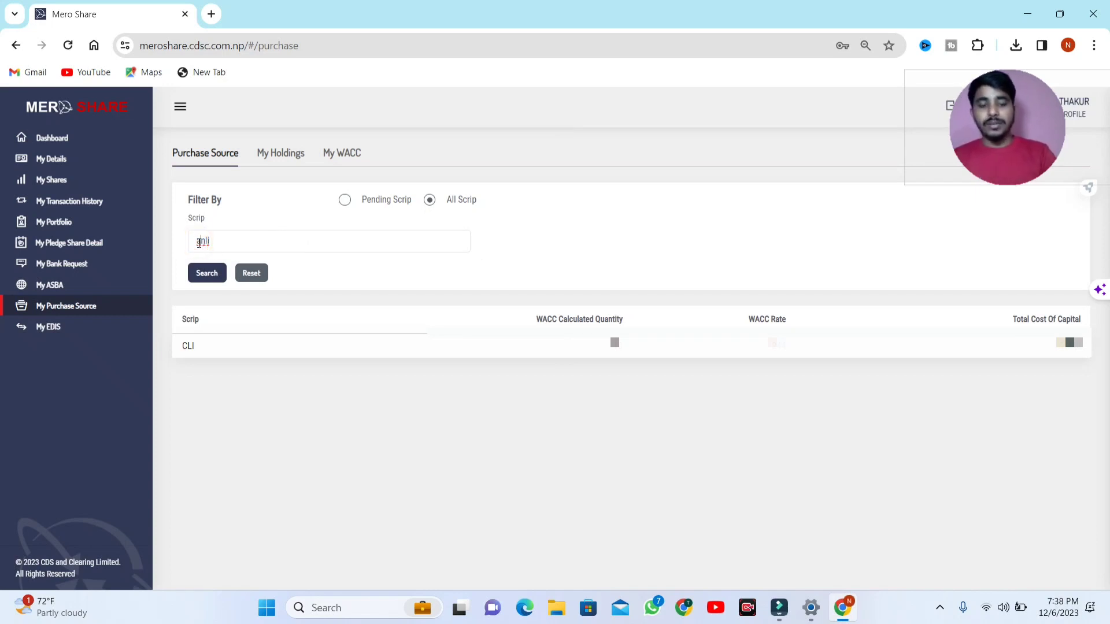
text(s)
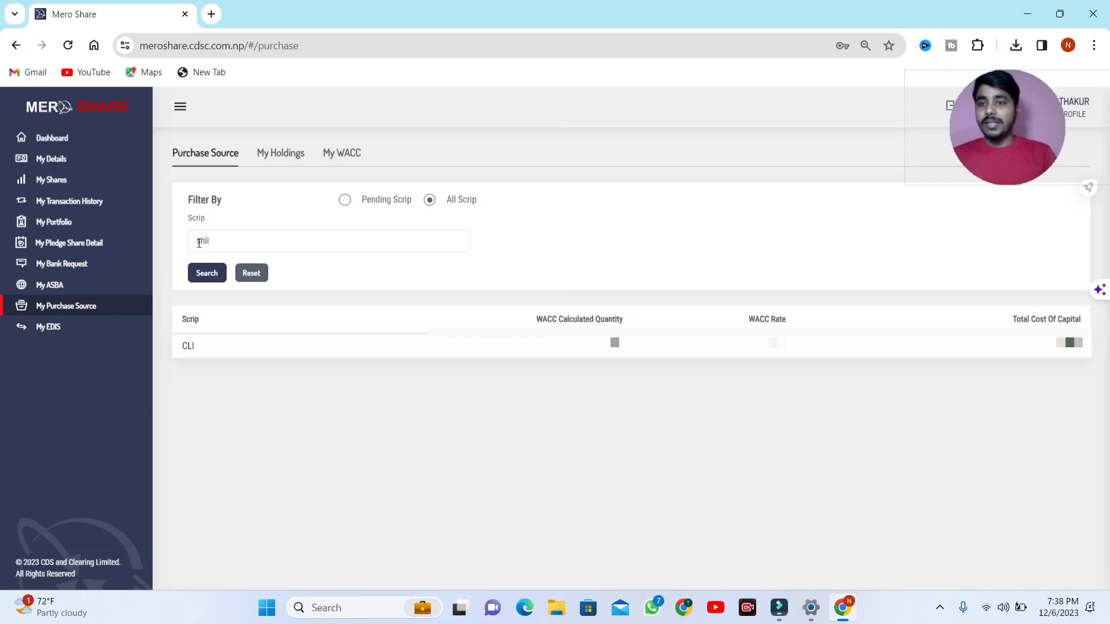
click(204, 274)
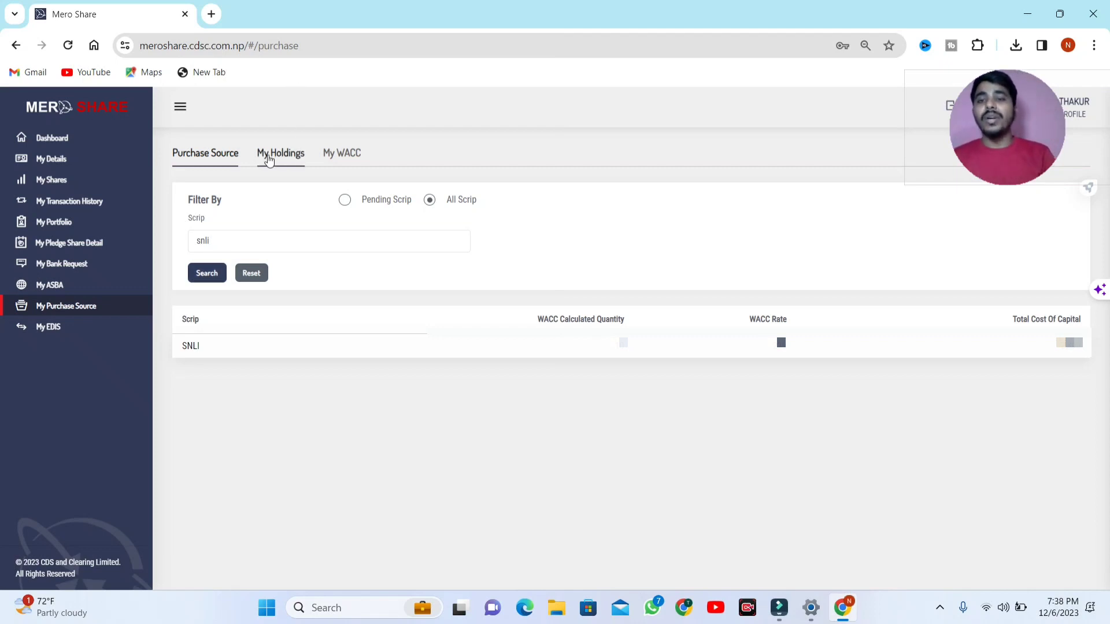
Look up CLI in My Holdings, select its holding, accept the holding-period declaration and submit the update
click(269, 156)
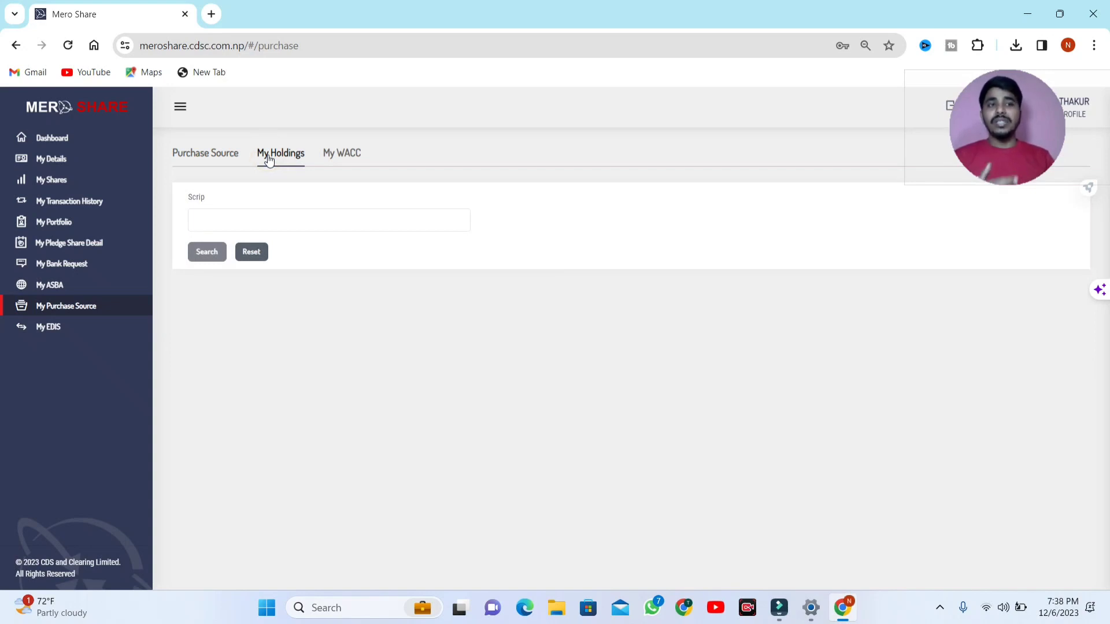
click(253, 229)
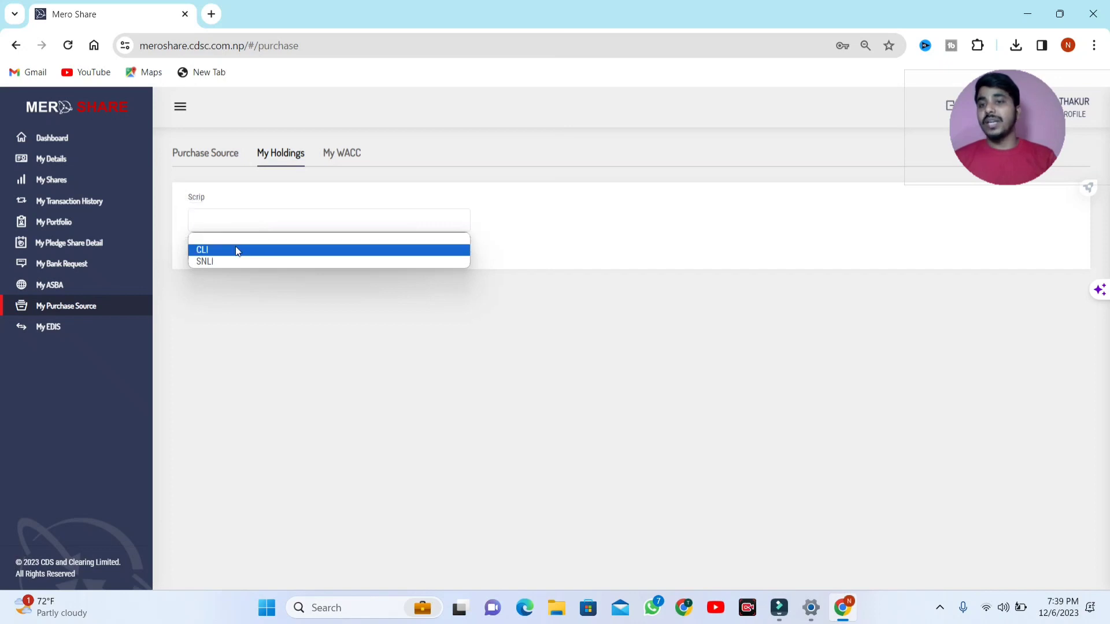
click(236, 250)
click(205, 255)
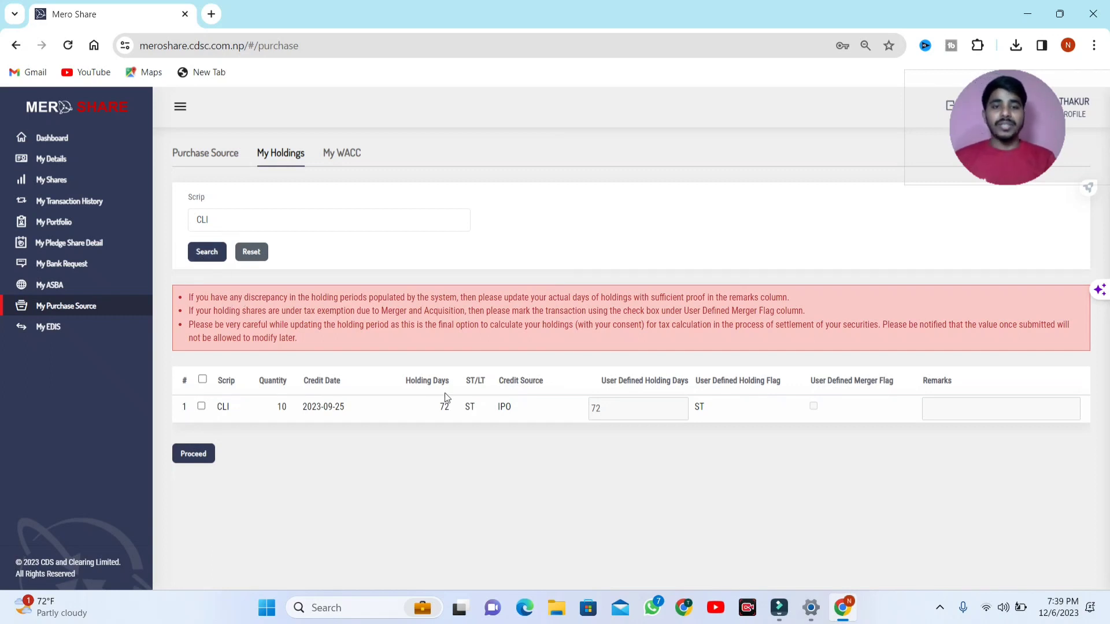
click(201, 381)
click(201, 381)
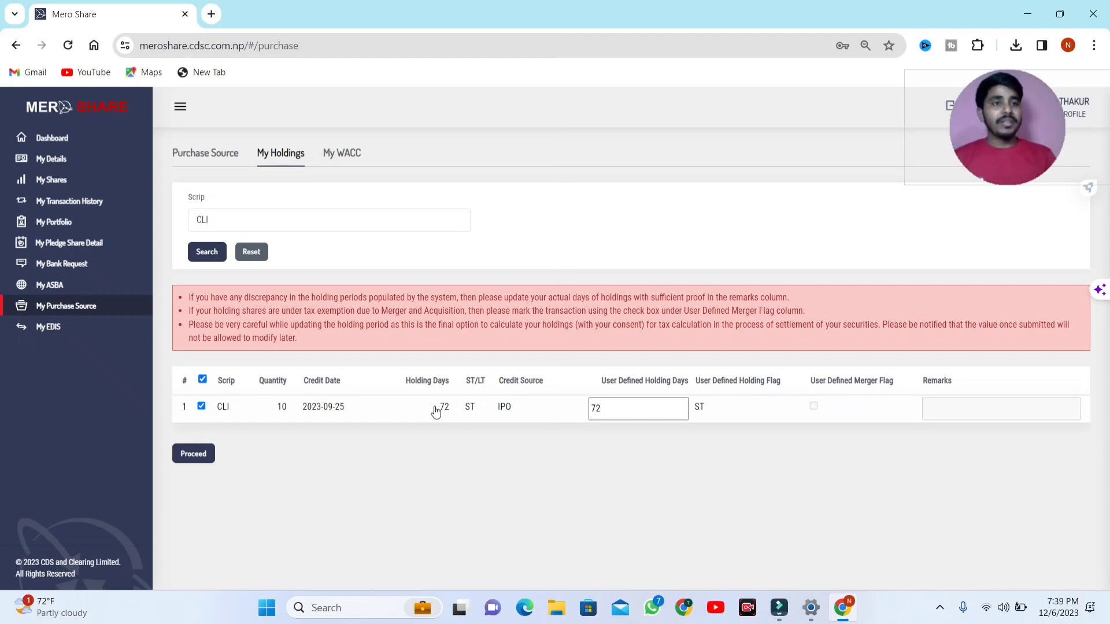
click(195, 455)
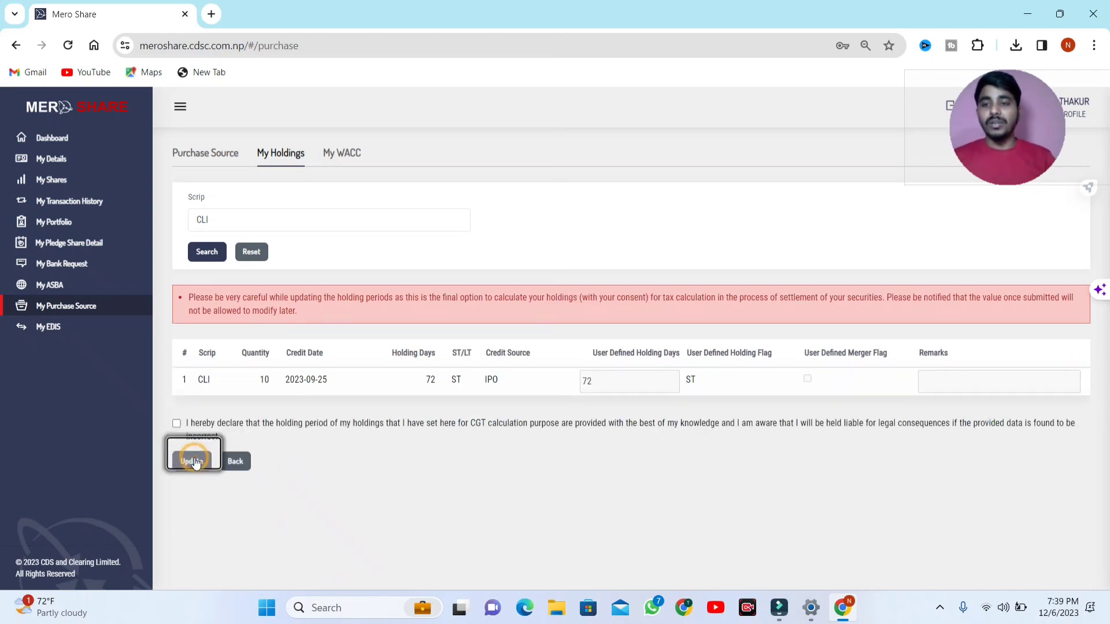
click(177, 424)
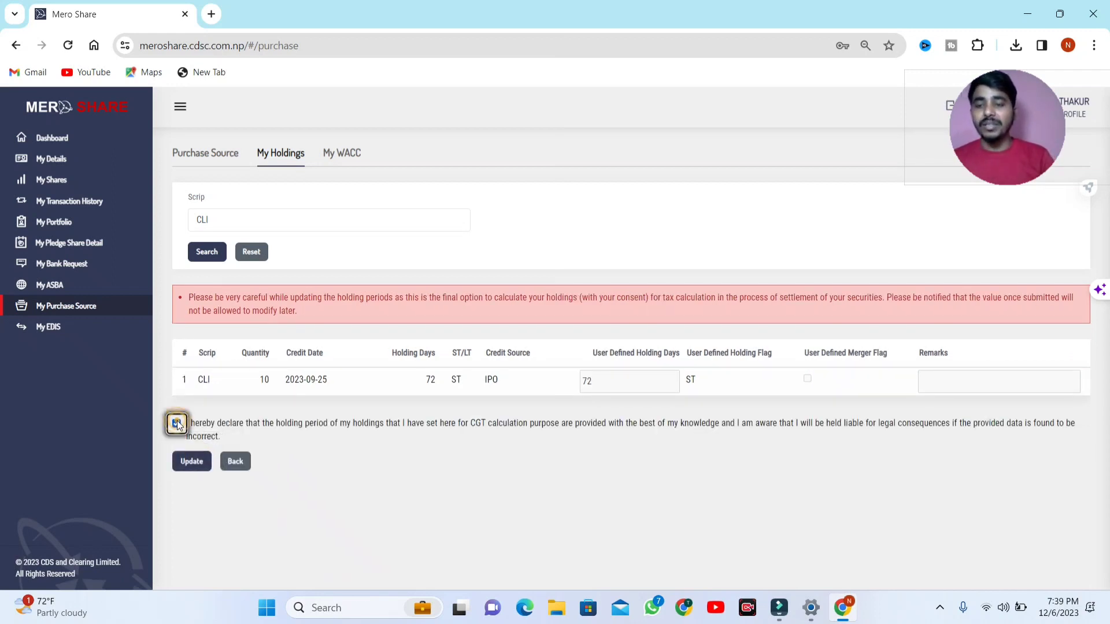
click(191, 462)
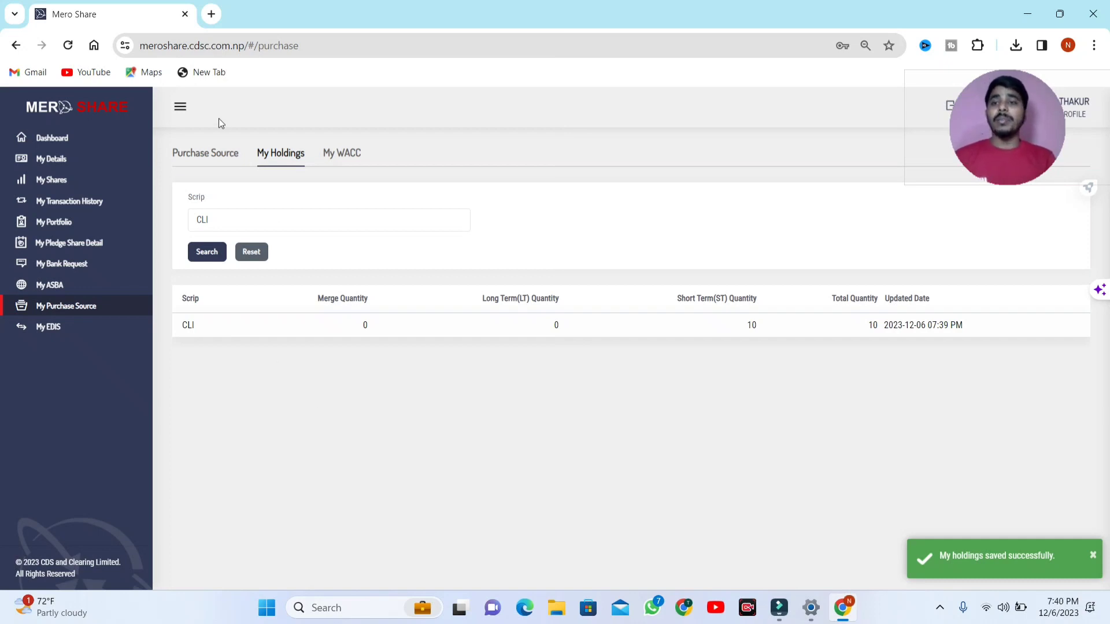
Look up SNLI in My Holdings, select its holding, accept the holding-period declaration and submit the update
click(209, 155)
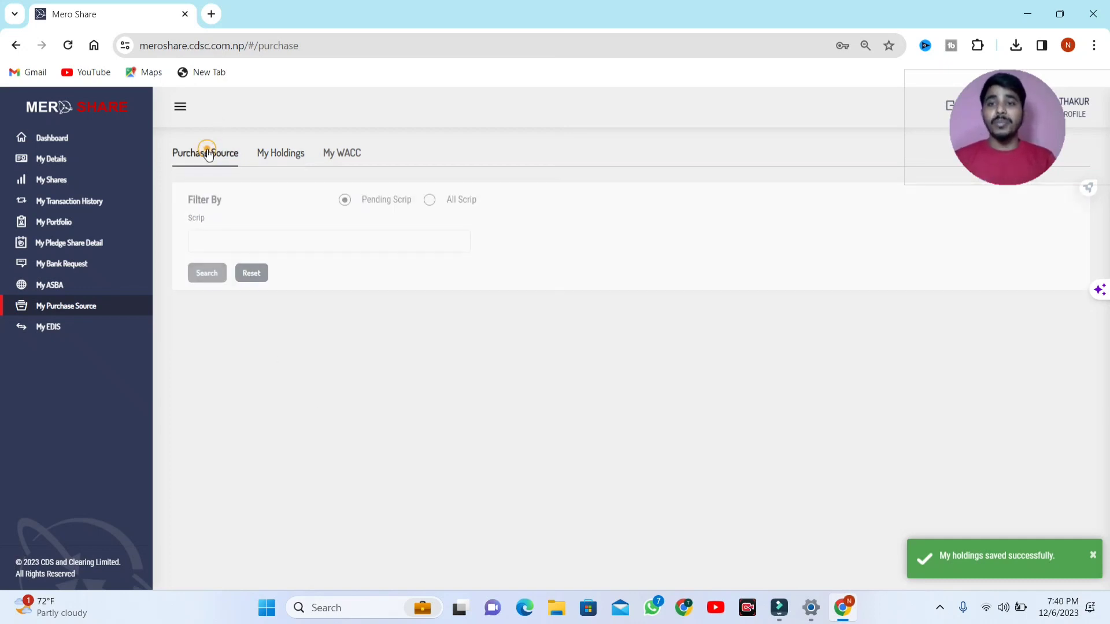
click(263, 156)
click(237, 222)
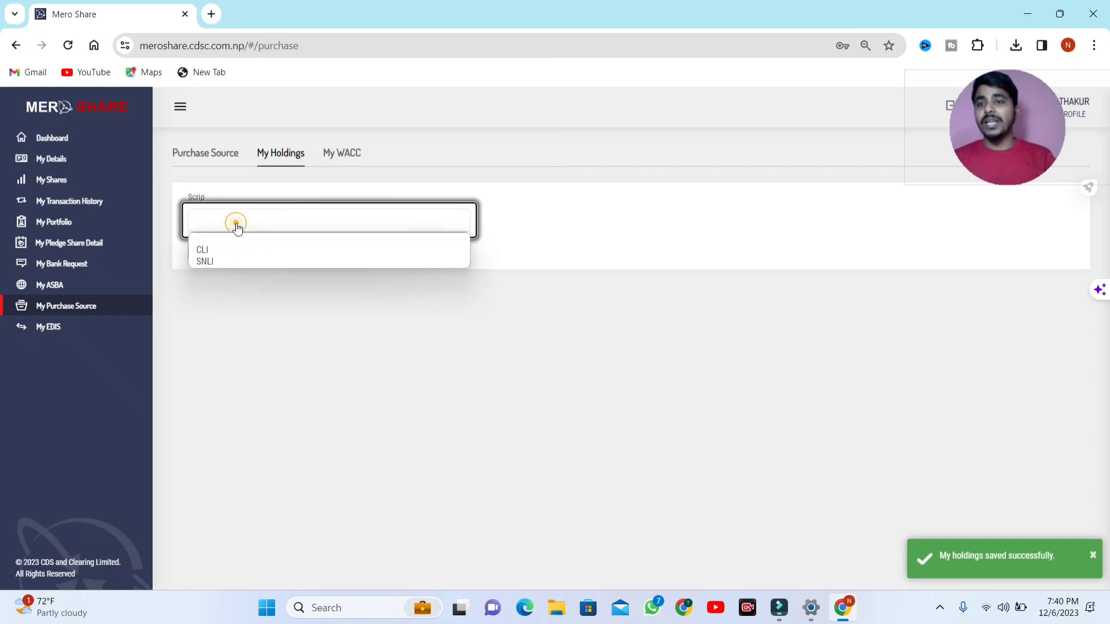
click(219, 261)
click(205, 259)
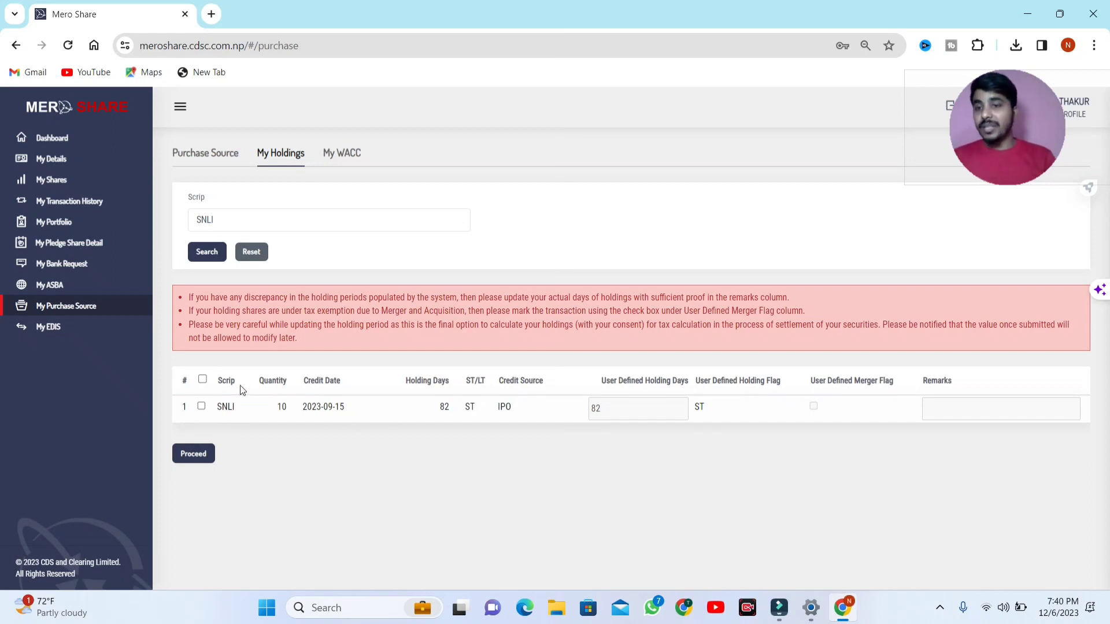
click(202, 379)
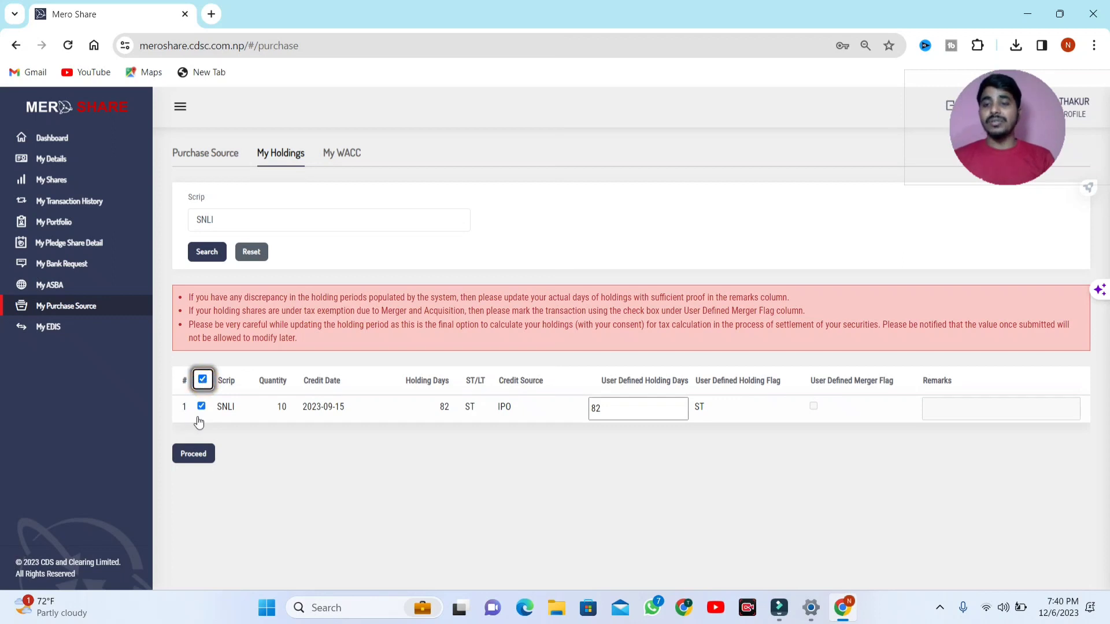
click(191, 458)
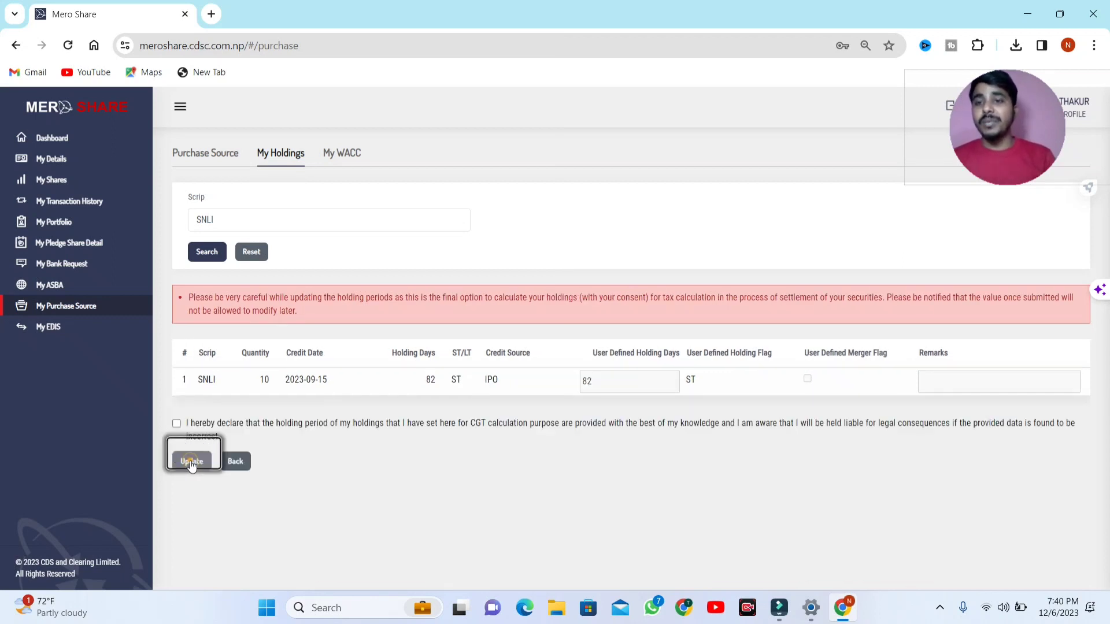
click(176, 423)
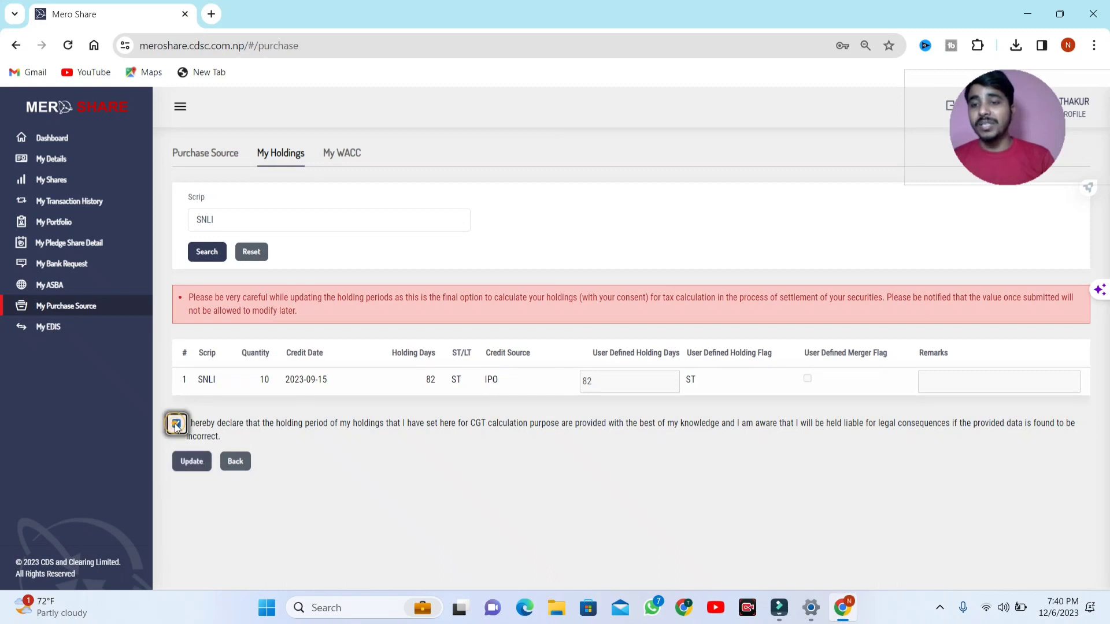
click(192, 462)
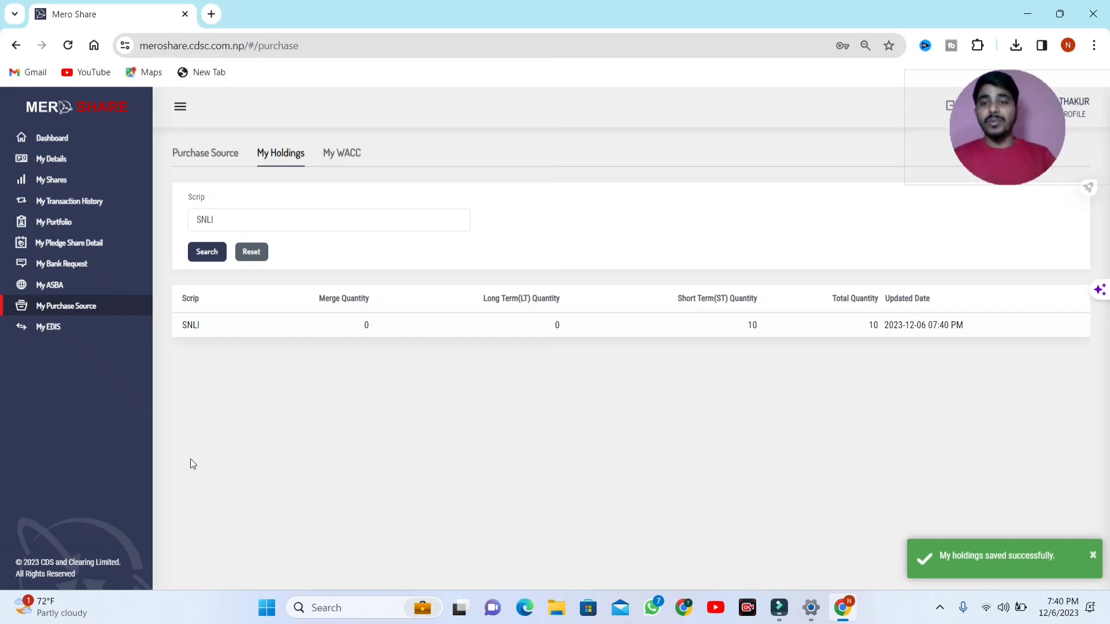
View the My WACC summary, and open the trade details of the 2023/12/08 settlement under Transfer Shares in My EDIS
click(345, 162)
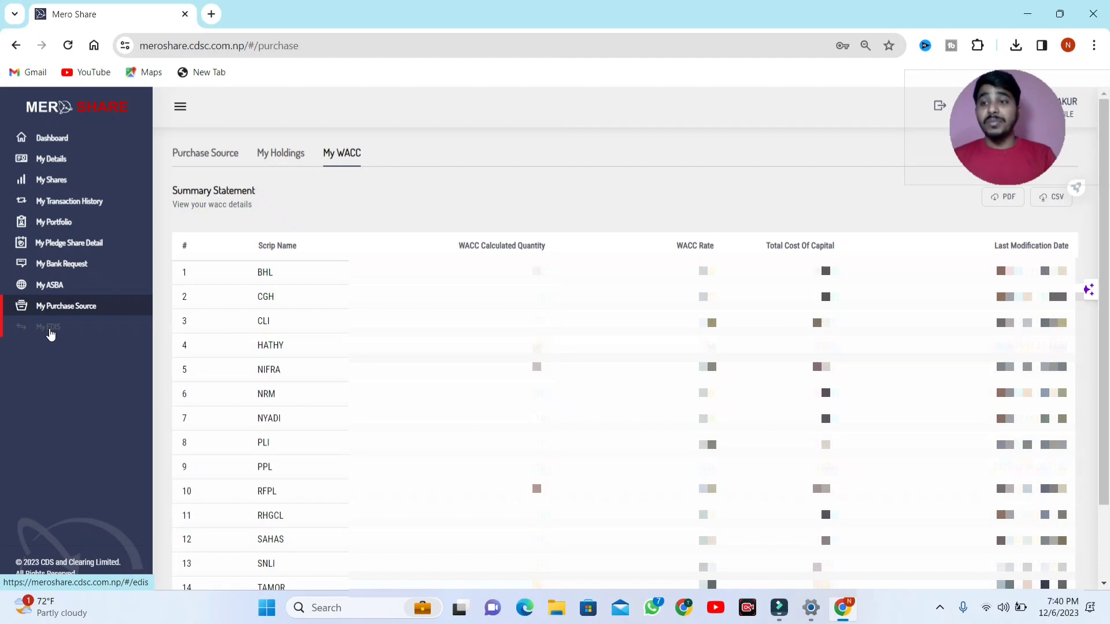
click(51, 330)
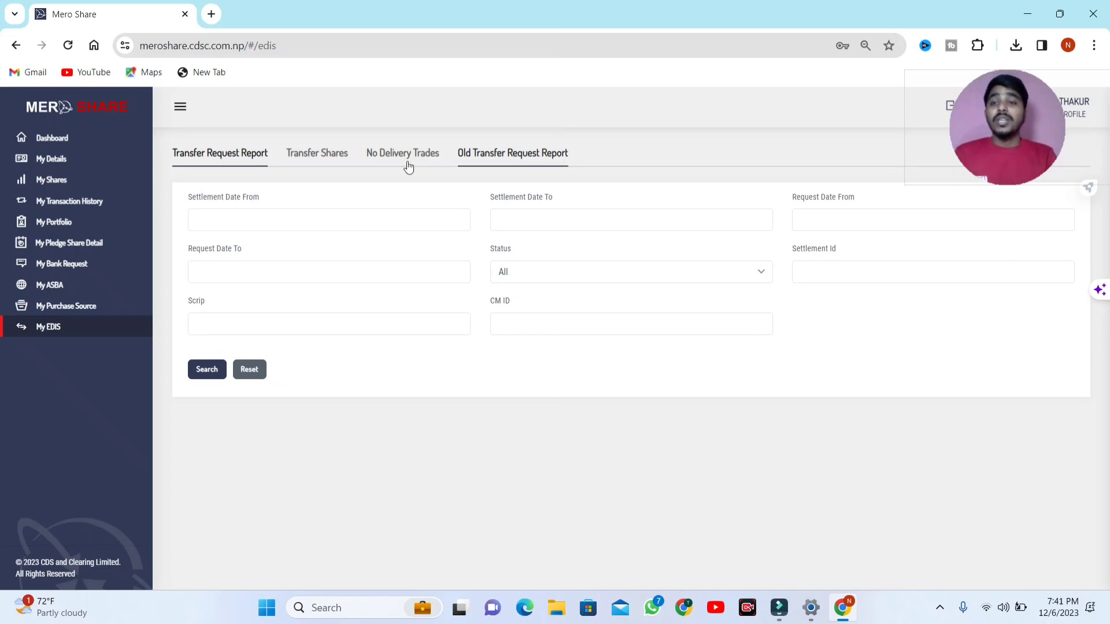
click(296, 160)
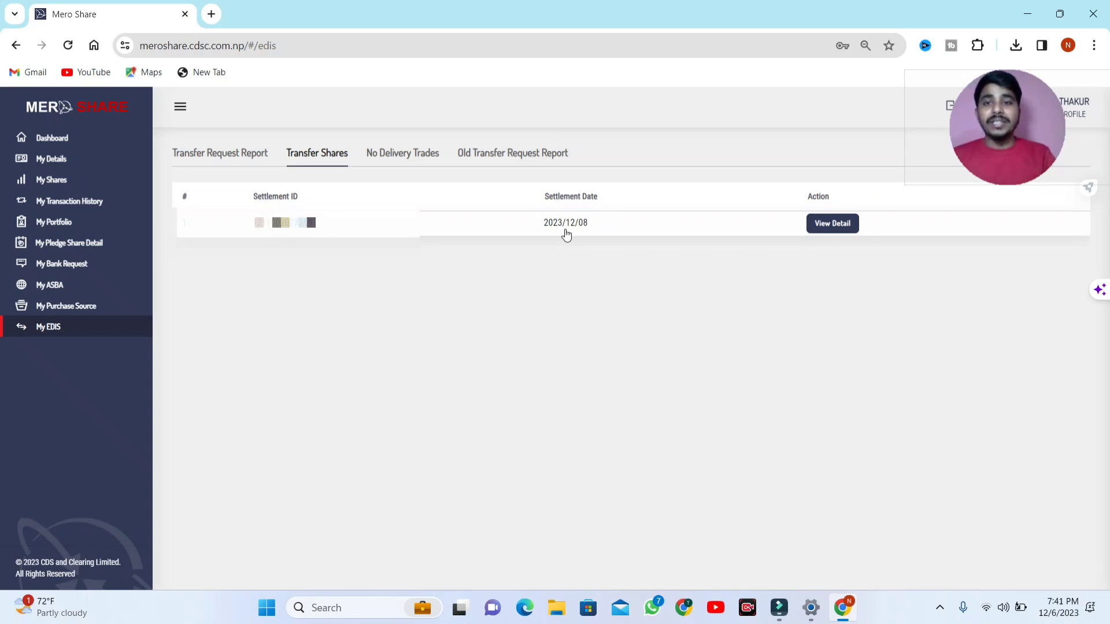
click(832, 223)
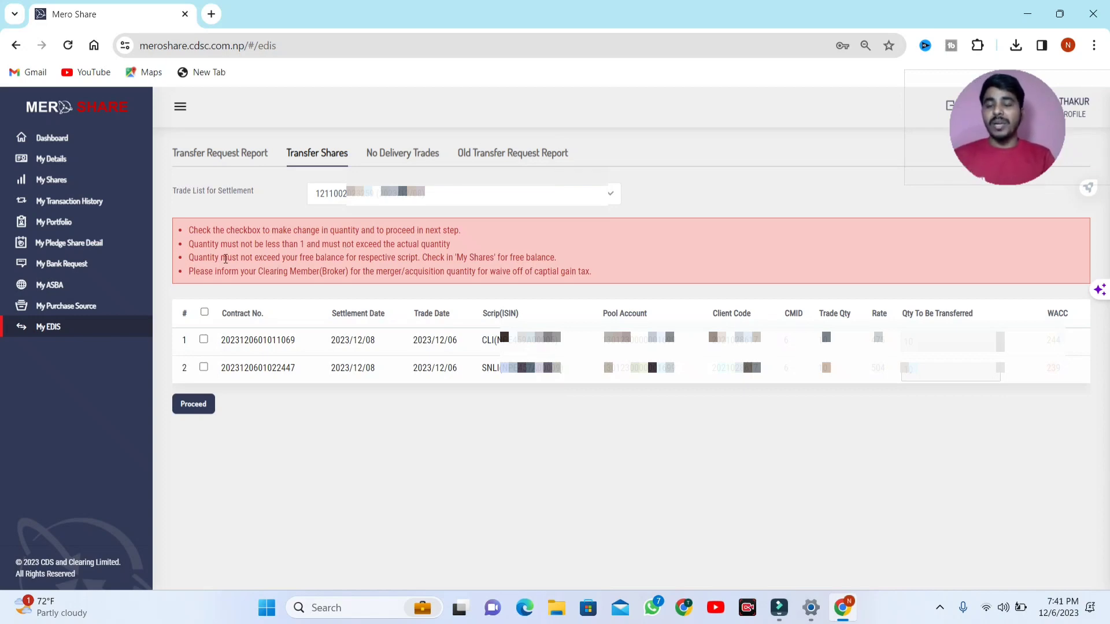
Select both the CLI and SNLI trades, agree to deliver the securities and confirm the transfer request, and check My Portfolio
click(205, 314)
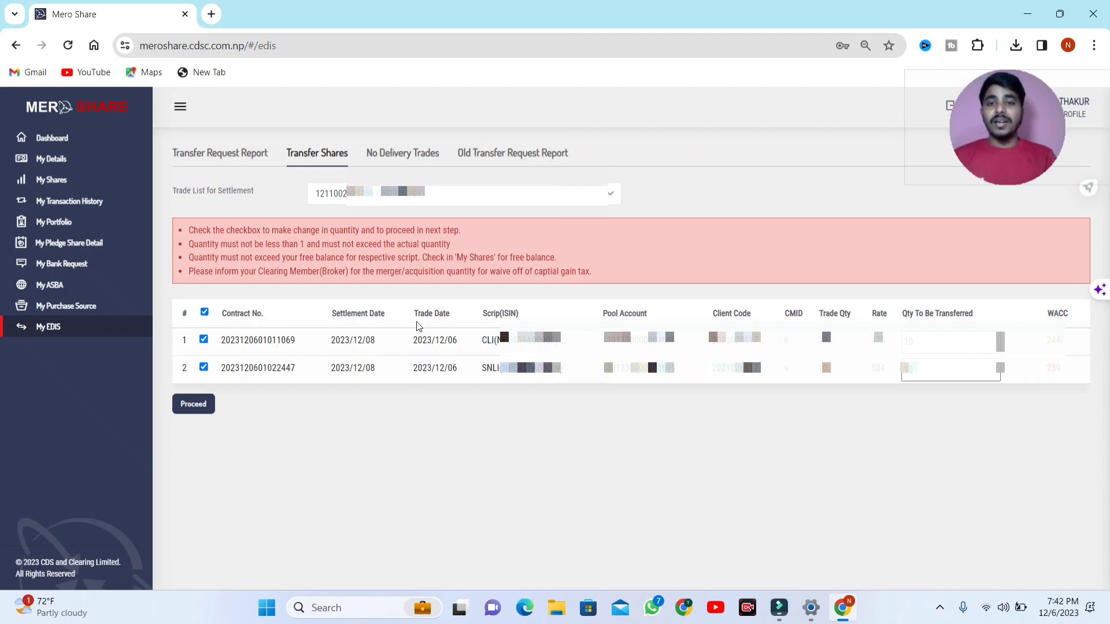
click(186, 414)
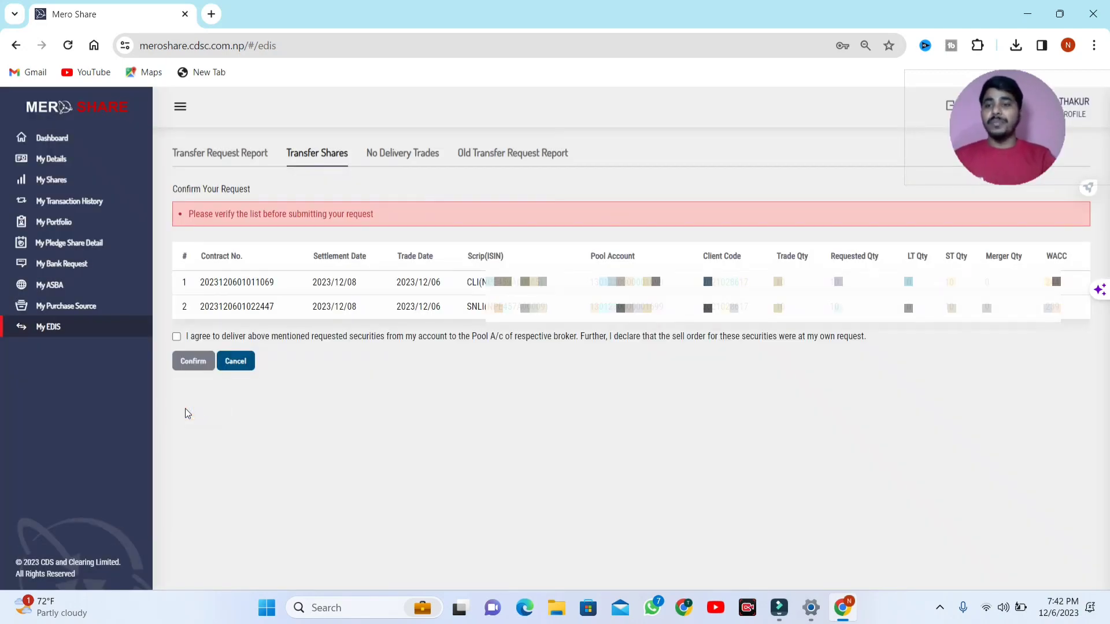
click(177, 336)
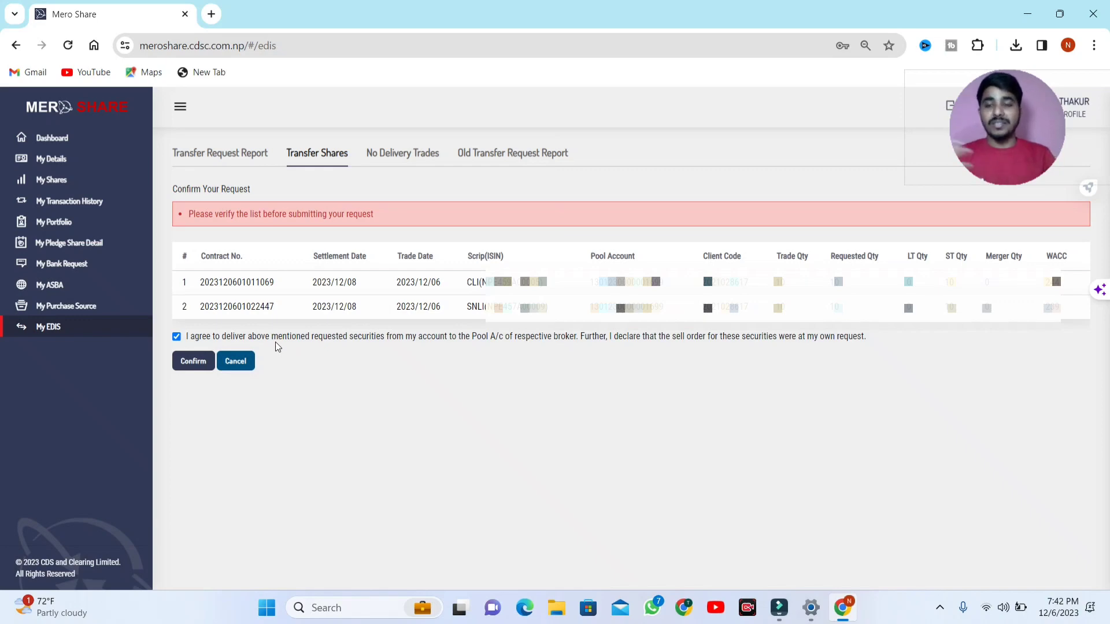
click(186, 370)
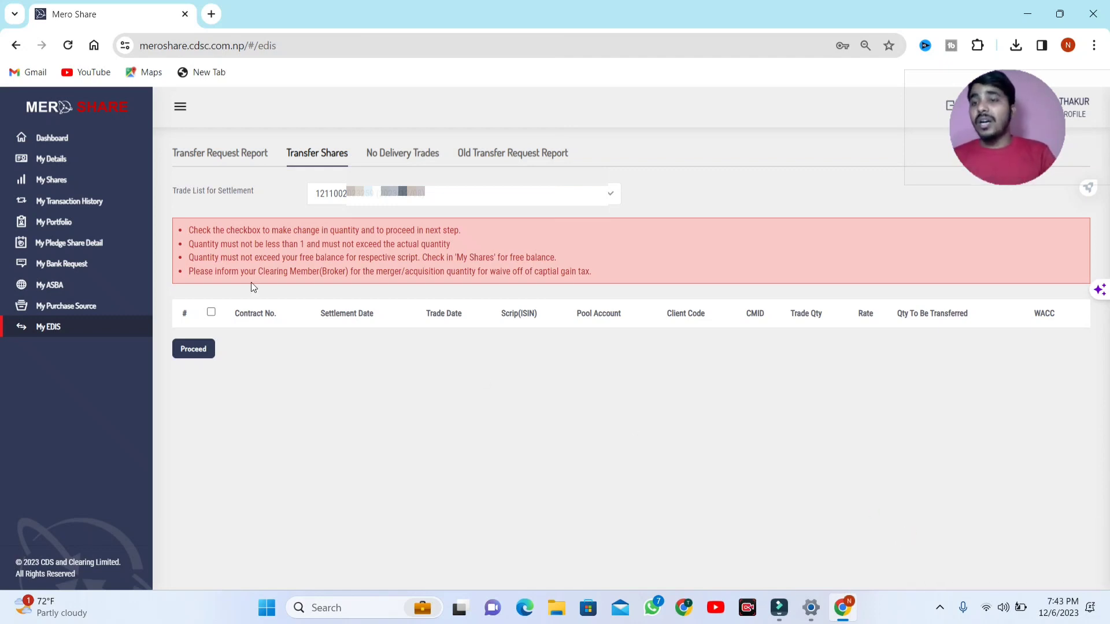
click(55, 223)
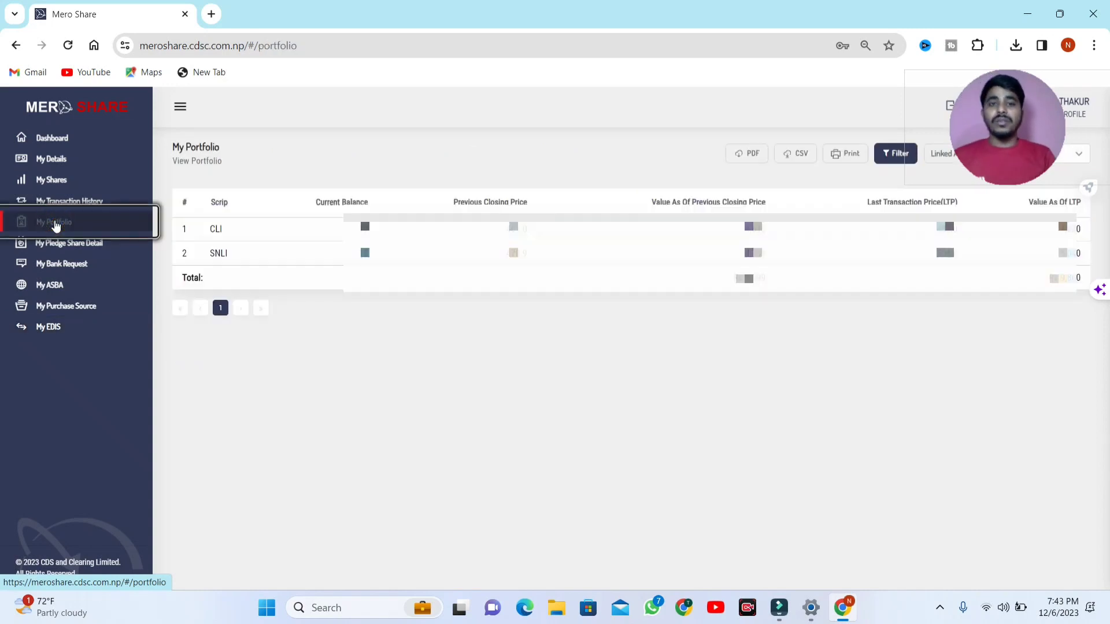